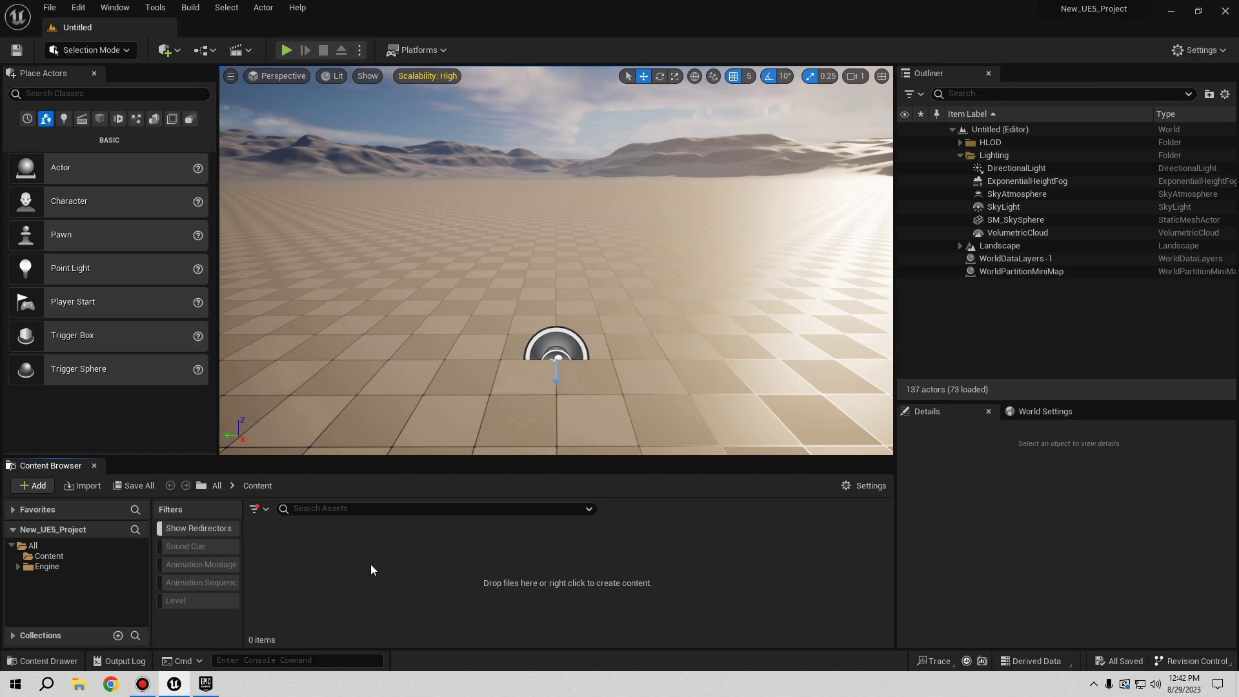
Bring the Epic Games Launcher with the Free Fantasy Weapon Sample Pack page to the front.
{"action": "left_click", "coordinate": [205, 684]}
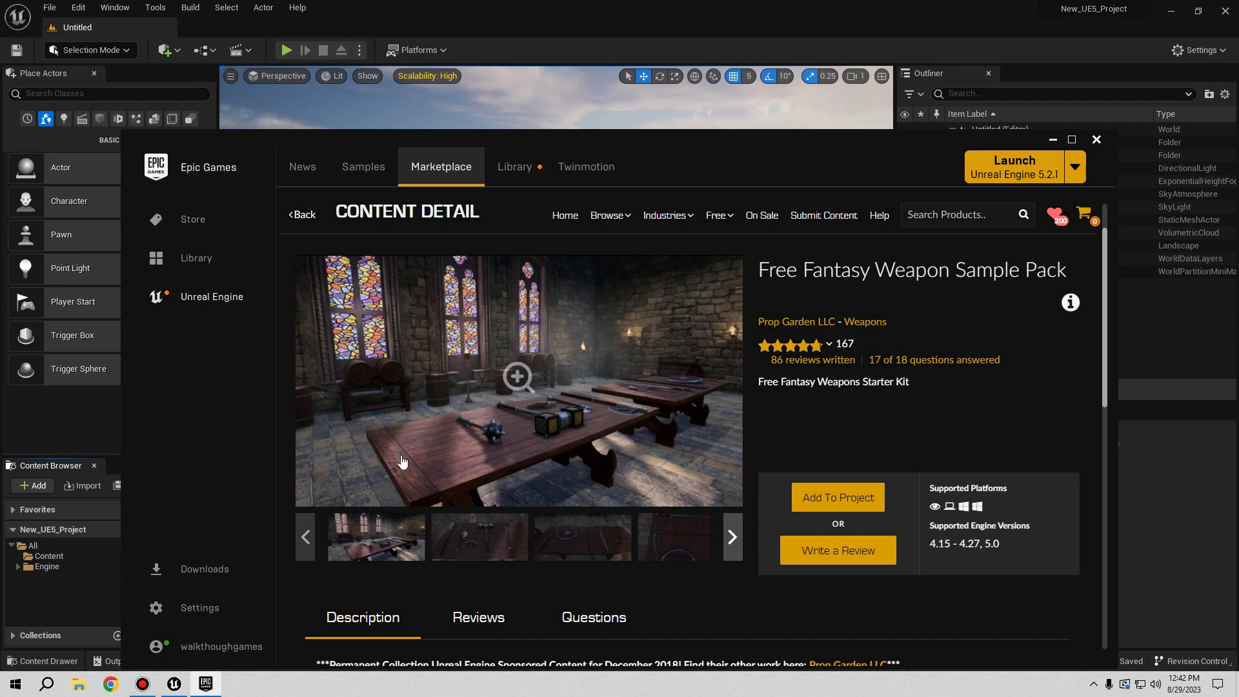
Start Add To Project for the Free Fantasy Weapon Sample Pack.
{"action": "mouse_move", "coordinate": [518, 381]}
{"action": "left_click", "coordinate": [831, 502]}
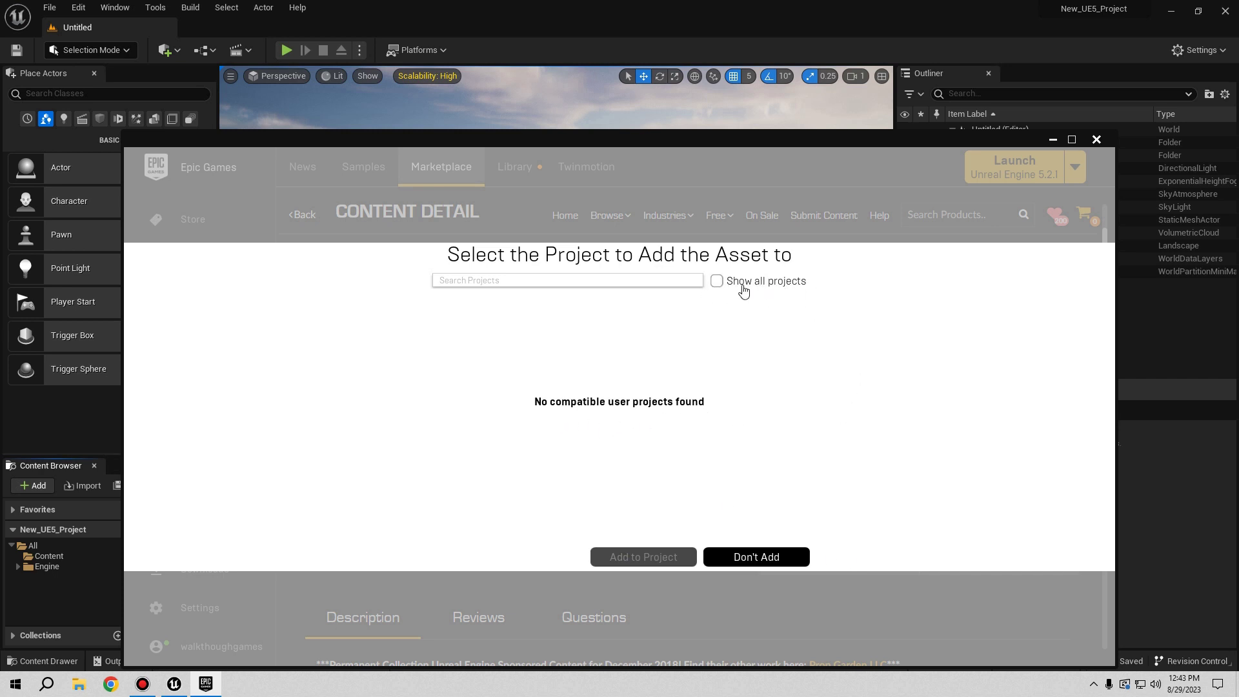
Show all projects, choose New_UE5_Project as destination and review the available pack versions.
{"action": "left_click", "coordinate": [717, 280]}
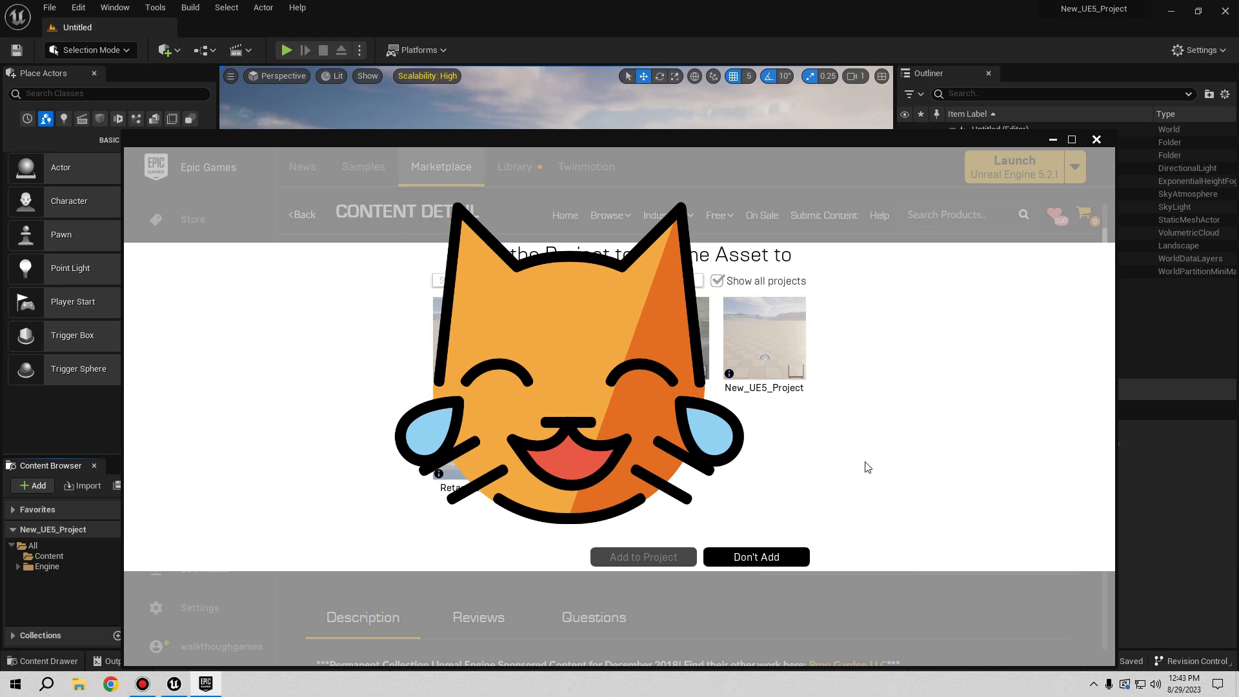
{"action": "left_click", "coordinate": [772, 348]}
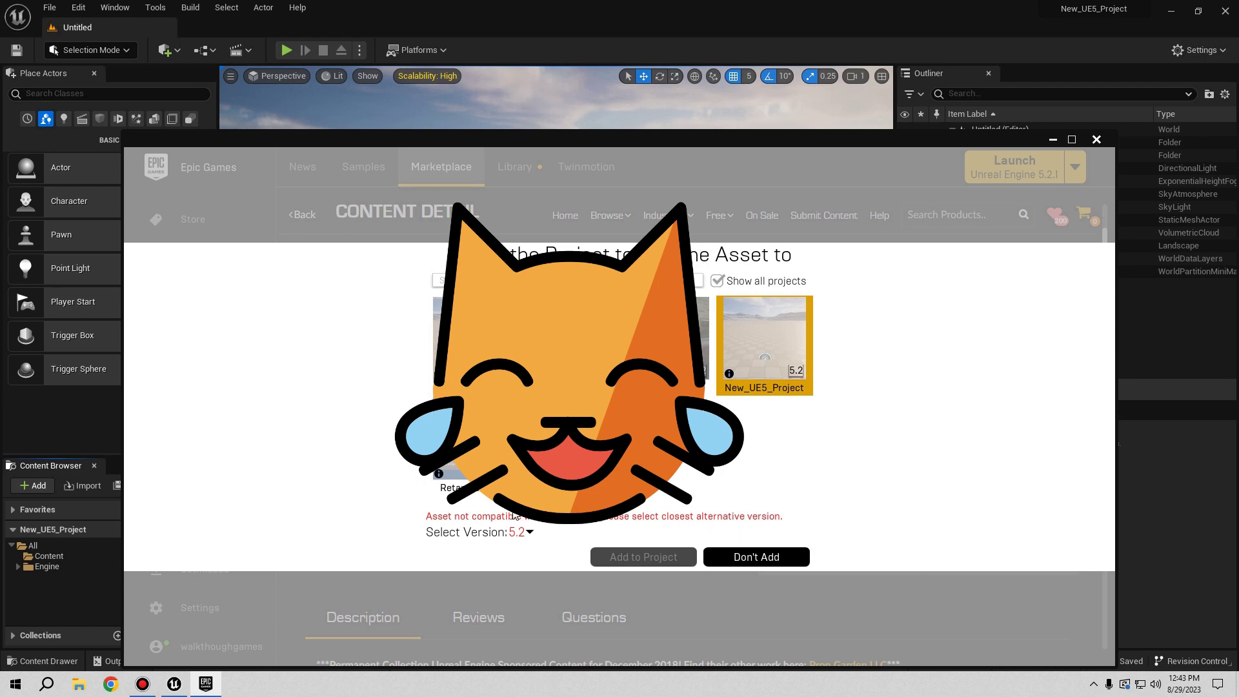
{"action": "left_click", "coordinate": [530, 534]}
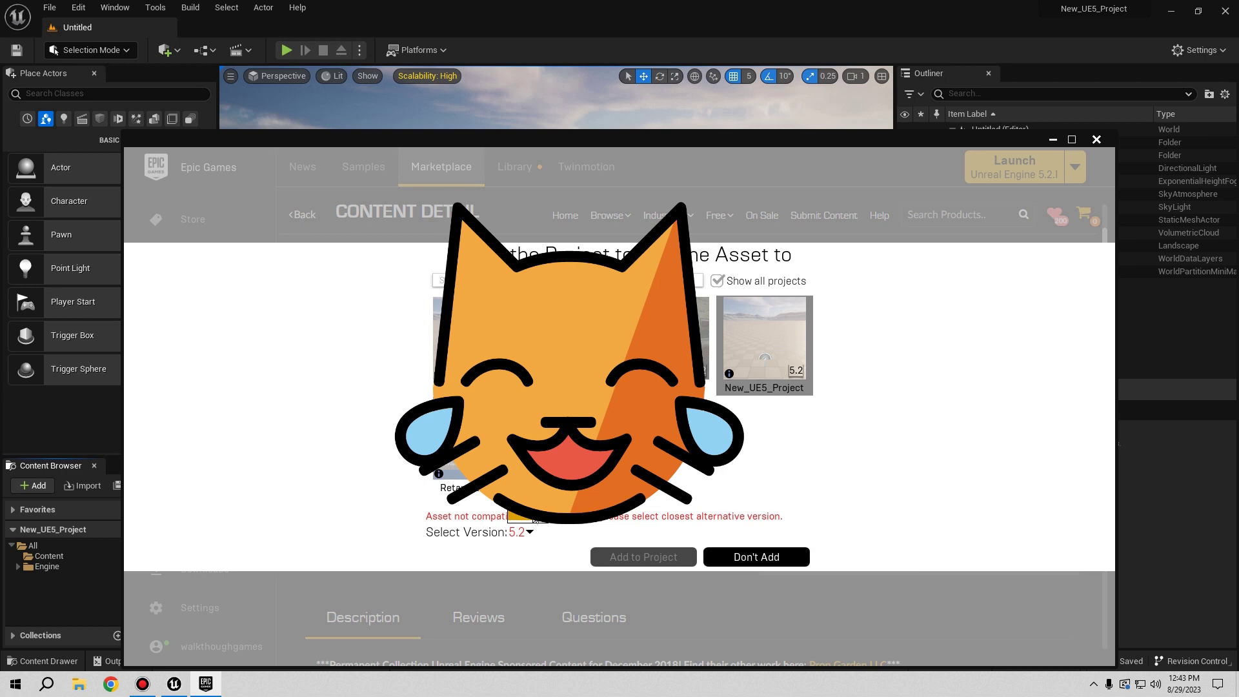
{"action": "left_click", "coordinate": [534, 519]}
Add the pack's 5.0 version to New_UE5_Project and return to the Unreal Editor.
{"action": "left_click", "coordinate": [521, 517]}
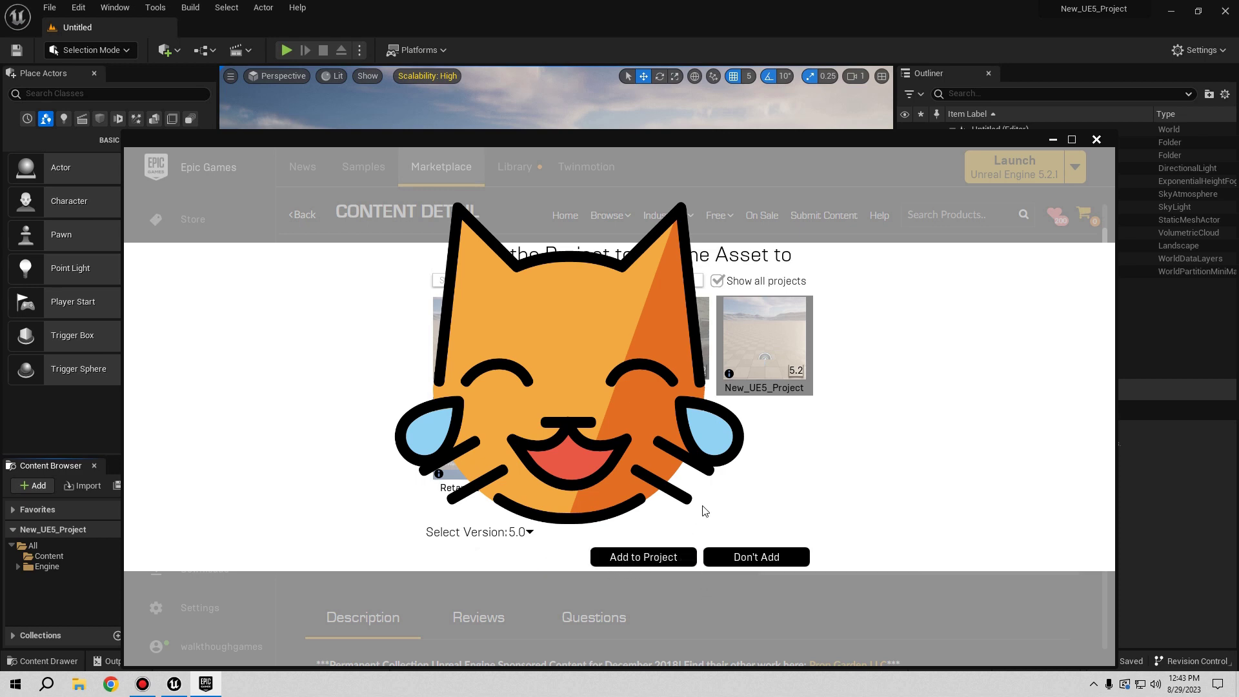
{"action": "left_click", "coordinate": [650, 560]}
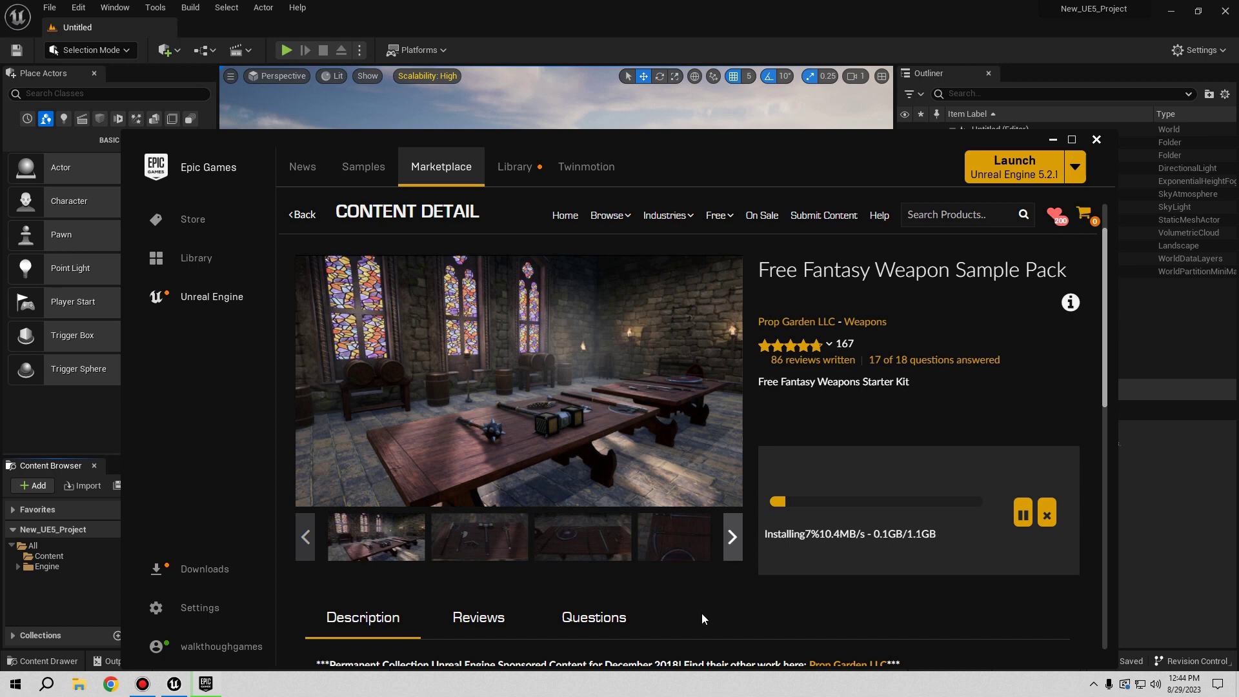
{"action": "left_click", "coordinate": [174, 684]}
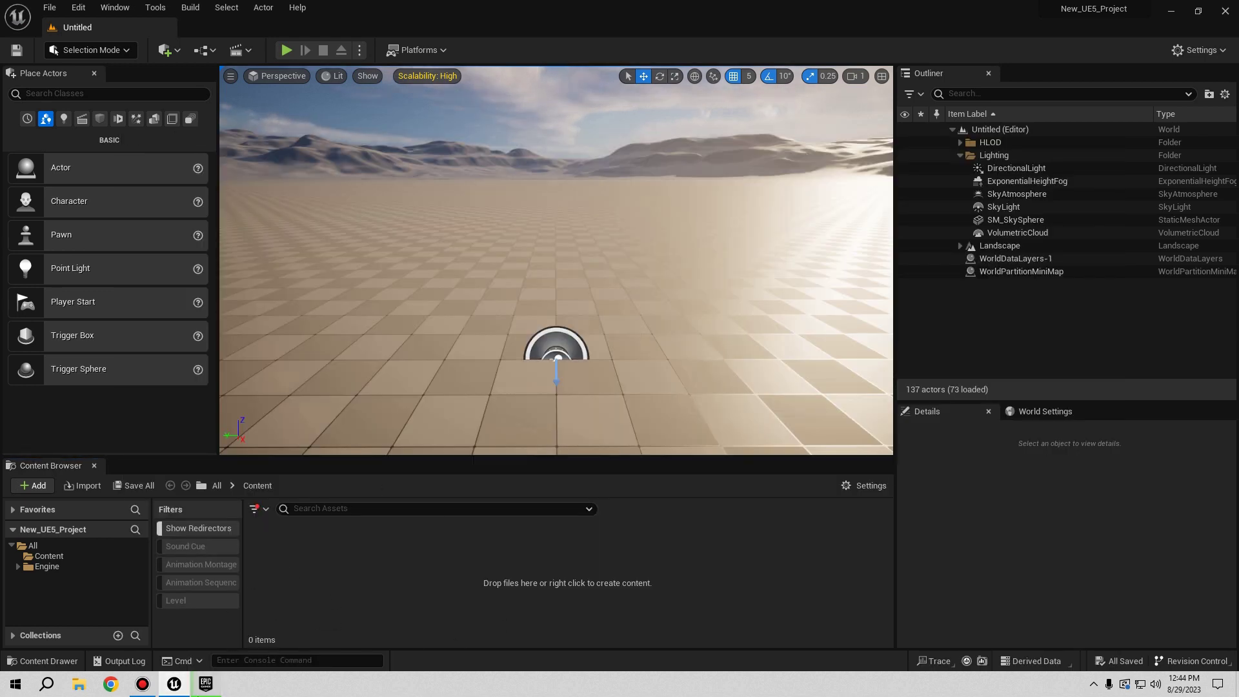
Check install progress in the launcher, then browse into the new Weapon_Pack folder in the Content Browser.
{"action": "left_click", "coordinate": [205, 684]}
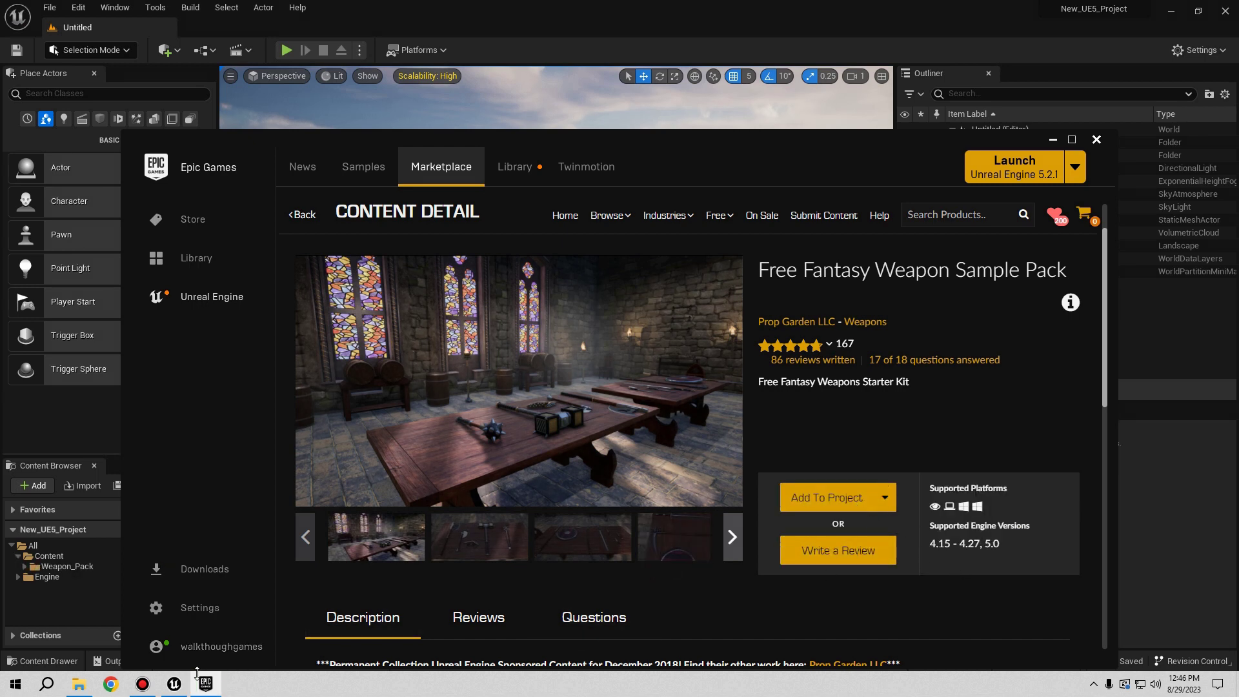
{"action": "left_click", "coordinate": [173, 684]}
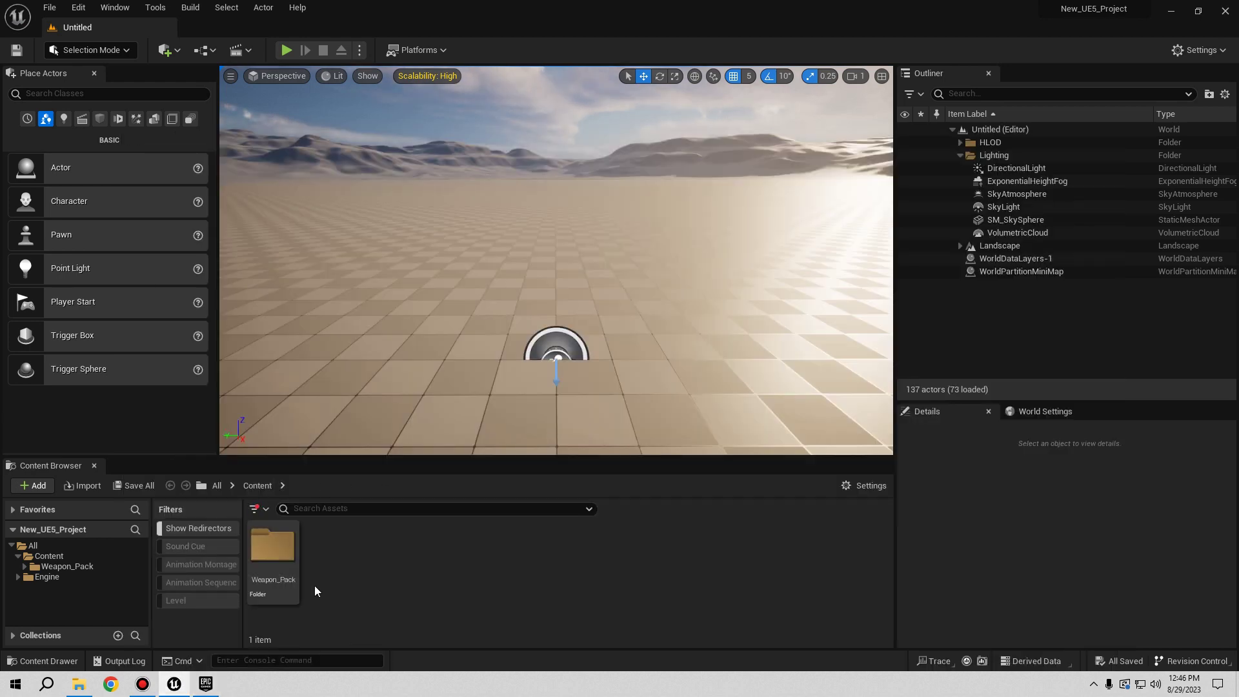
{"action": "left_click", "coordinate": [272, 548]}
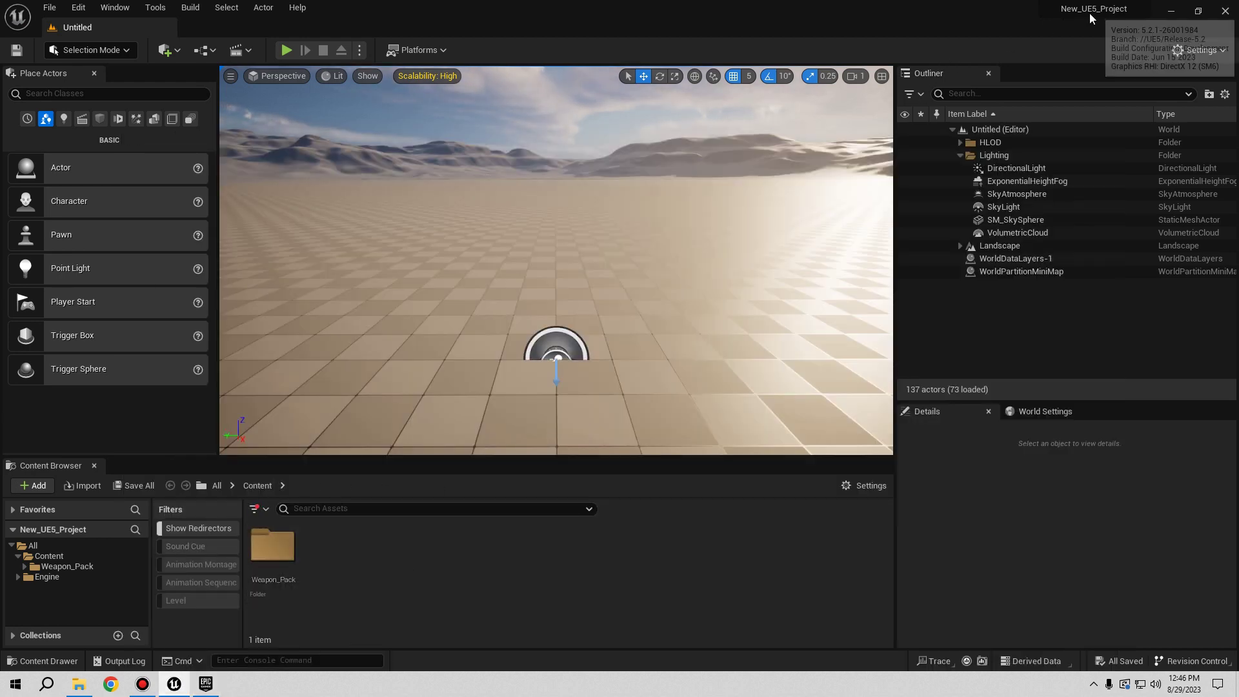
{"action": "mouse_move", "coordinate": [1093, 8]}
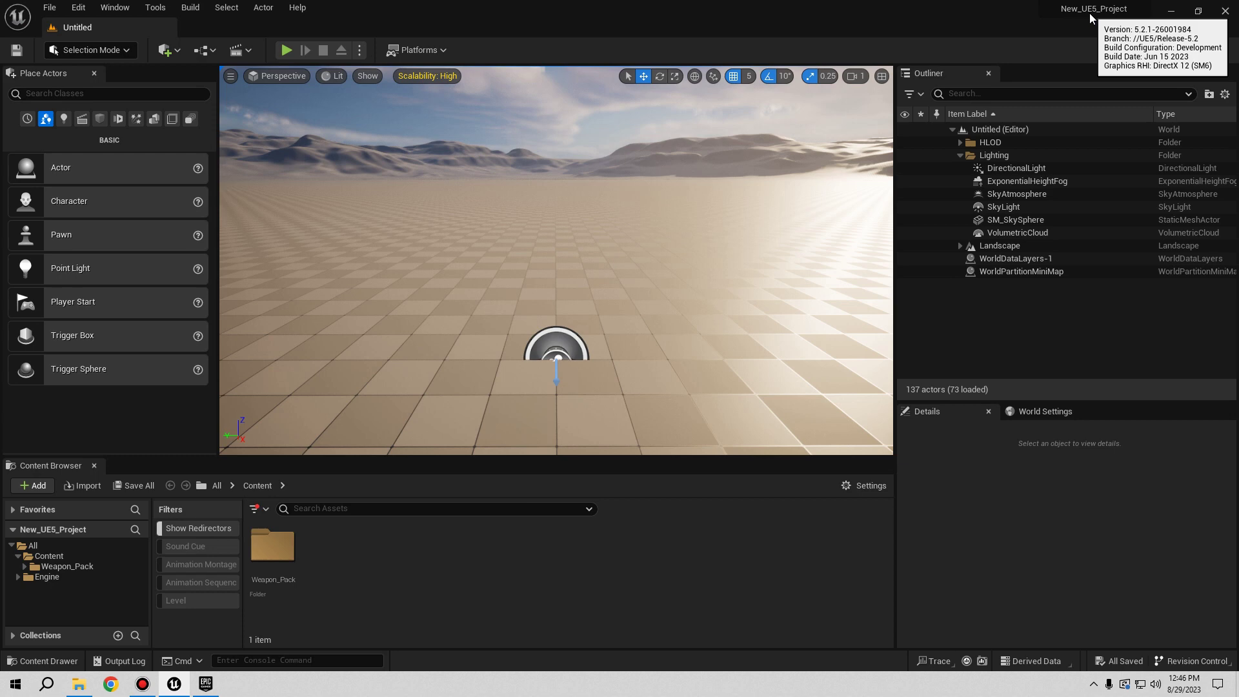
{"action": "double_click", "coordinate": [274, 566]}
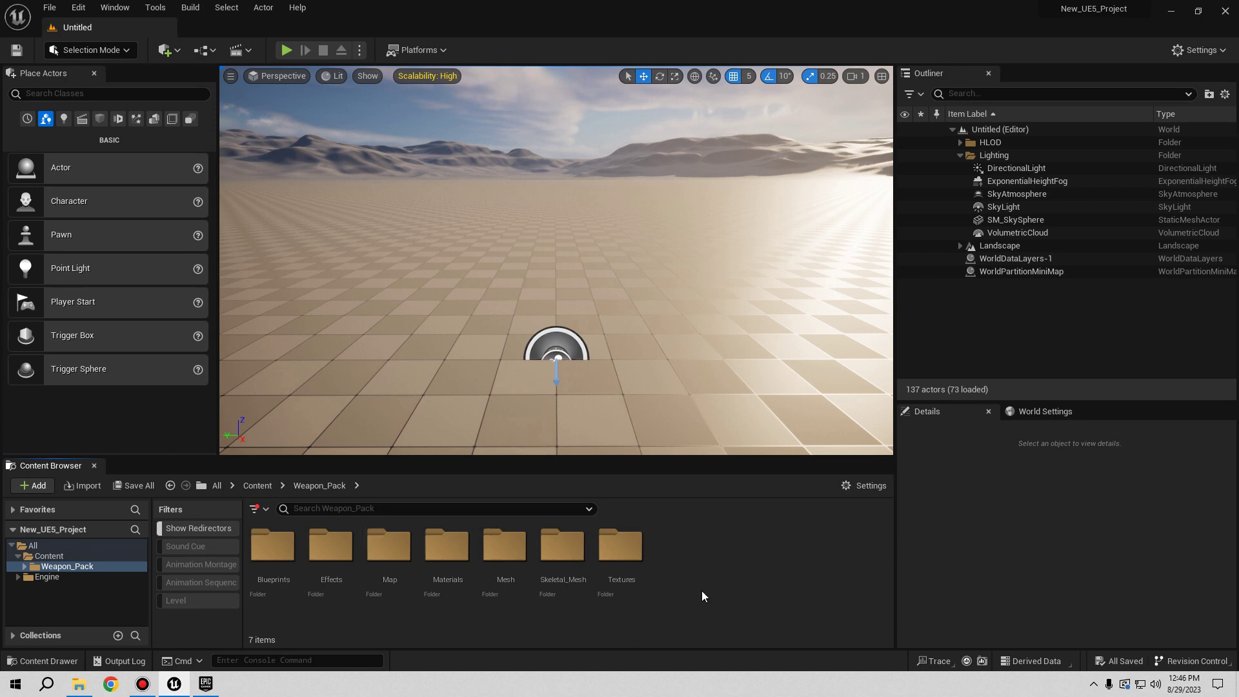
{"action": "left_click", "coordinate": [390, 552]}
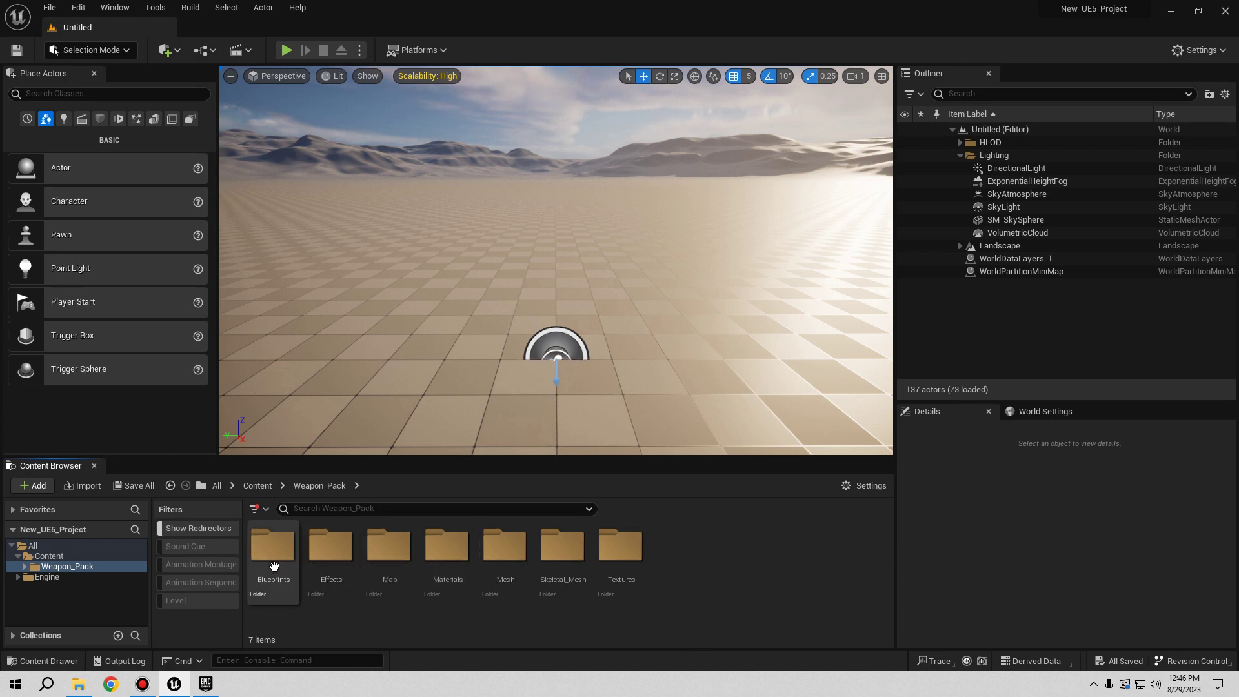
Look through the Blueprints > Lightshaft folders and return to the top of Weapon_Pack.
{"action": "double_click", "coordinate": [284, 582]}
{"action": "double_click", "coordinate": [283, 581]}
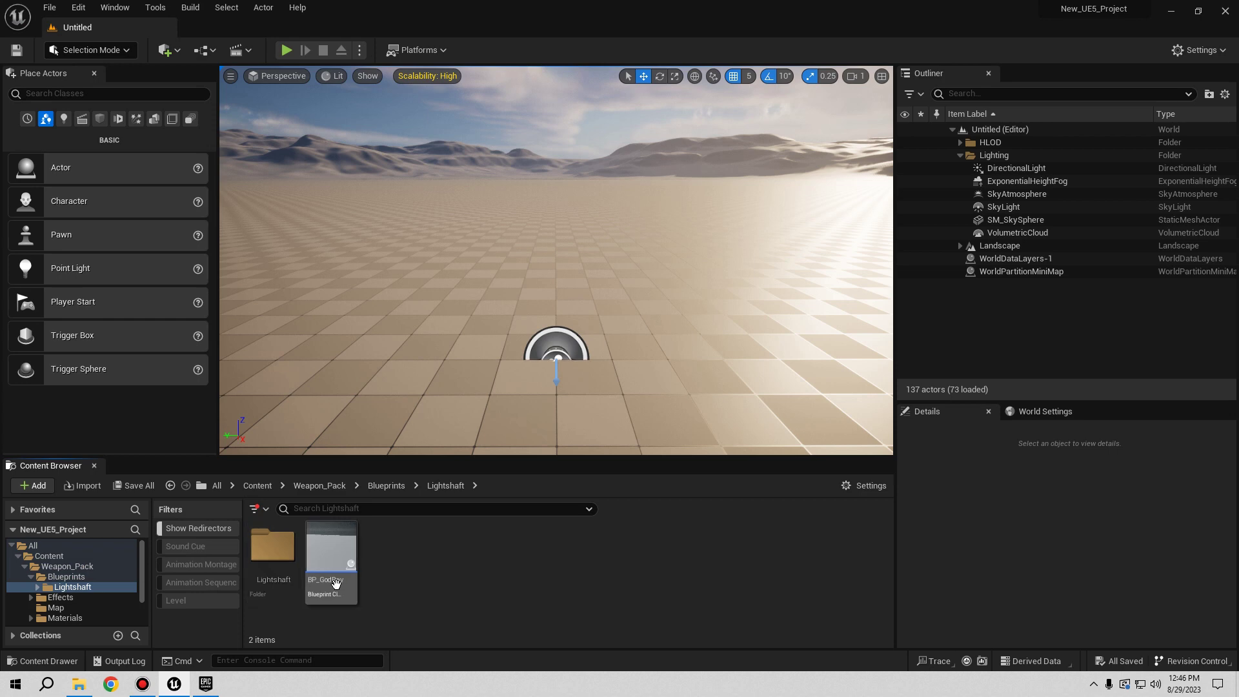
{"action": "left_click", "coordinate": [280, 553]}
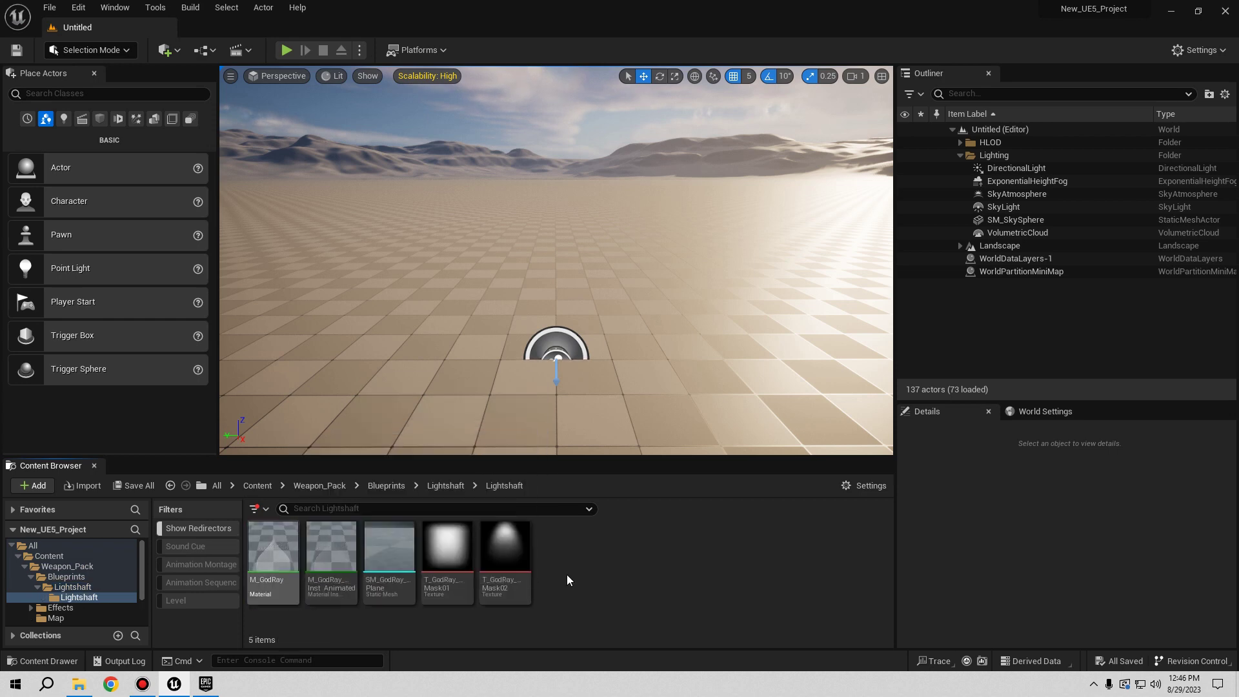
{"action": "left_click", "coordinate": [444, 486]}
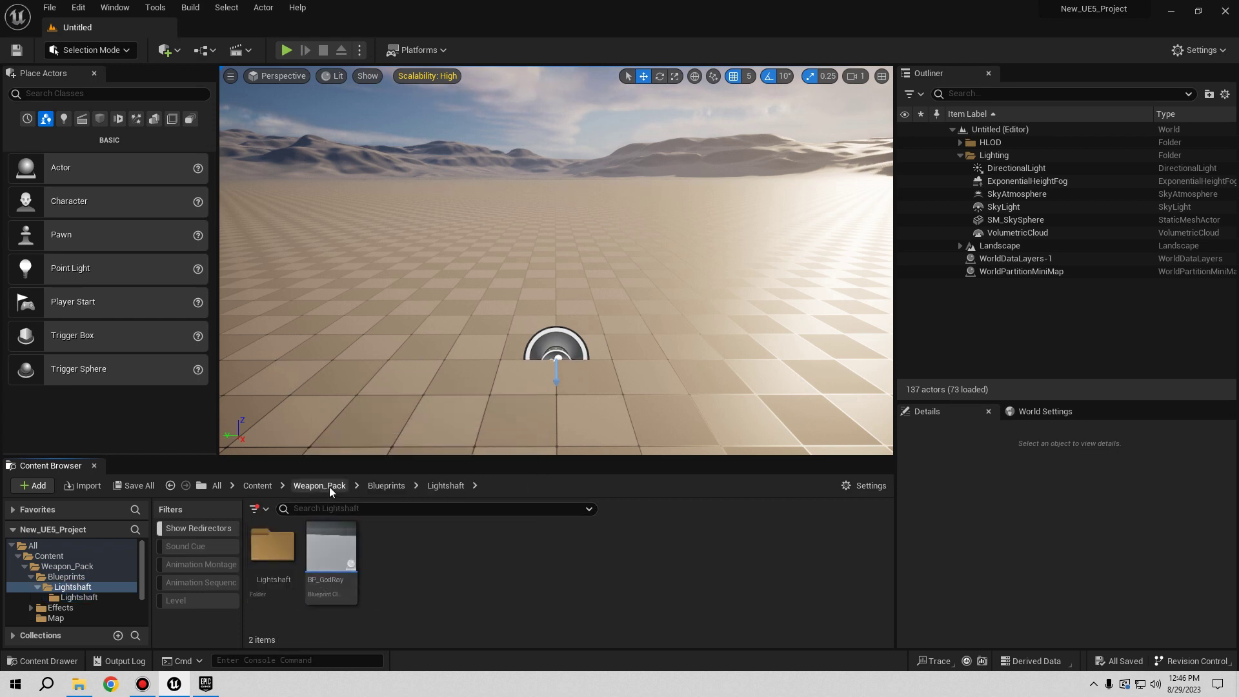
{"action": "left_click", "coordinate": [320, 486]}
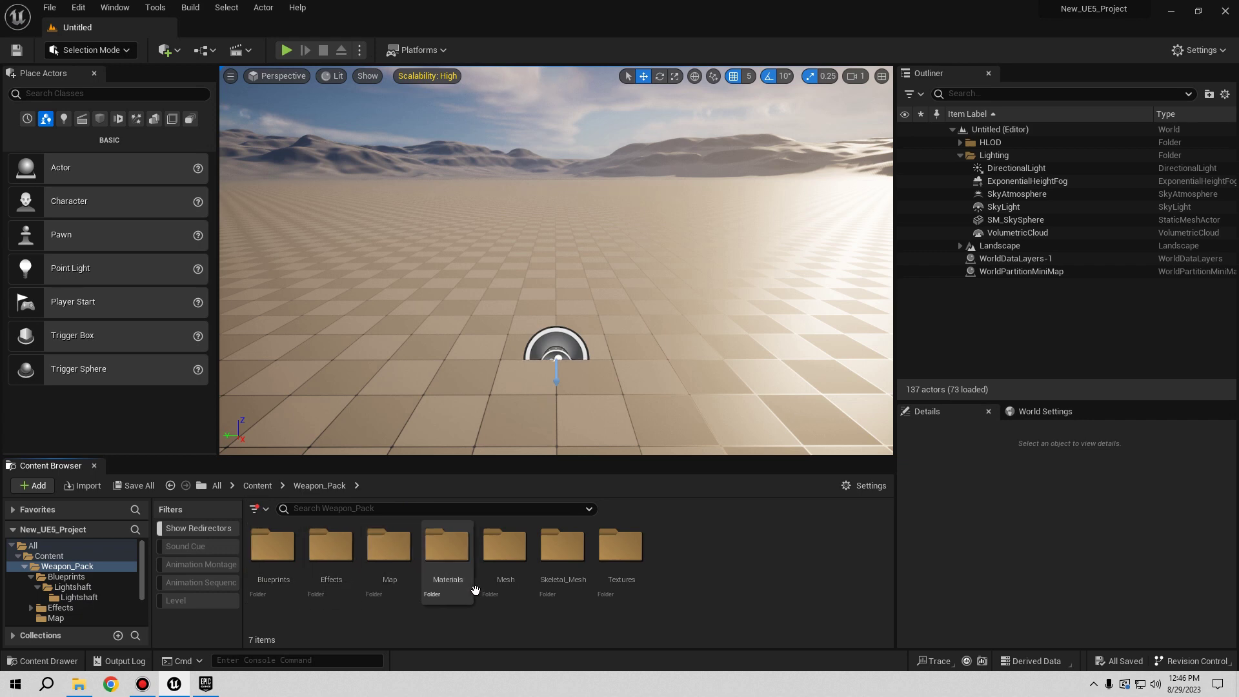
Browse Mesh > Weapons > Weapons_Kit and open the SM_Axe static mesh for viewing.
{"action": "left_click", "coordinate": [517, 570]}
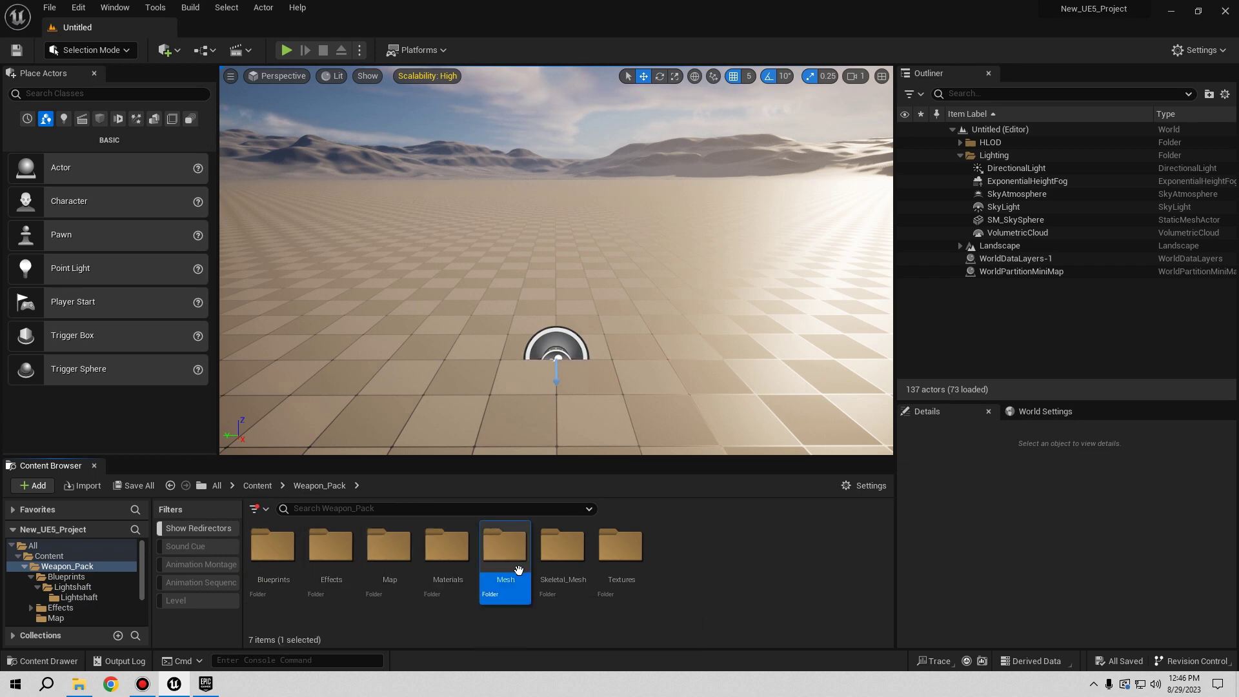
{"action": "double_click", "coordinate": [519, 570]}
{"action": "double_click", "coordinate": [385, 579]}
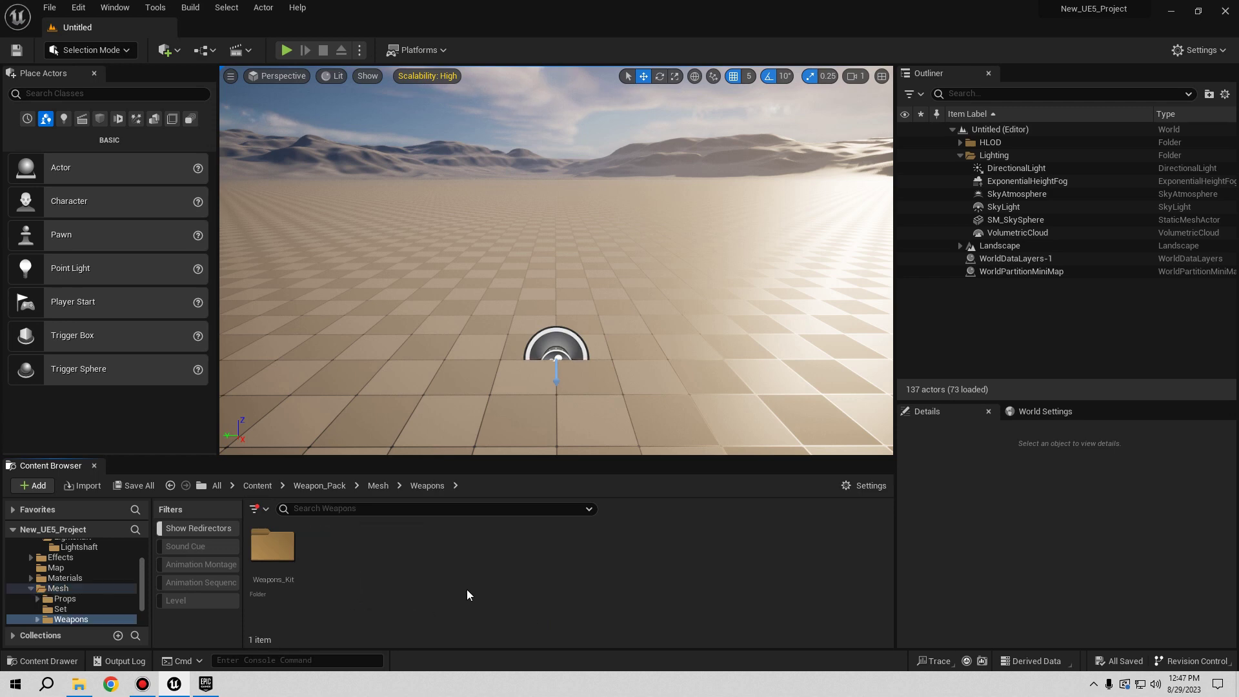
{"action": "double_click", "coordinate": [272, 547]}
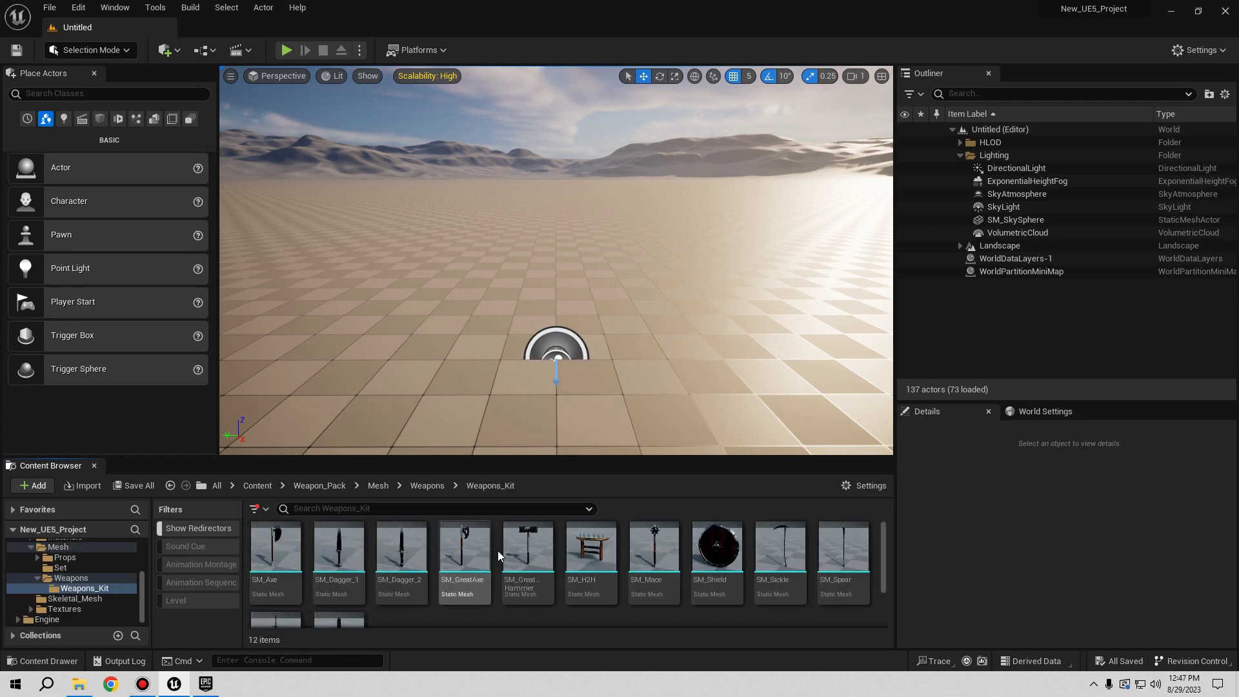
{"action": "double_click", "coordinate": [271, 554]}
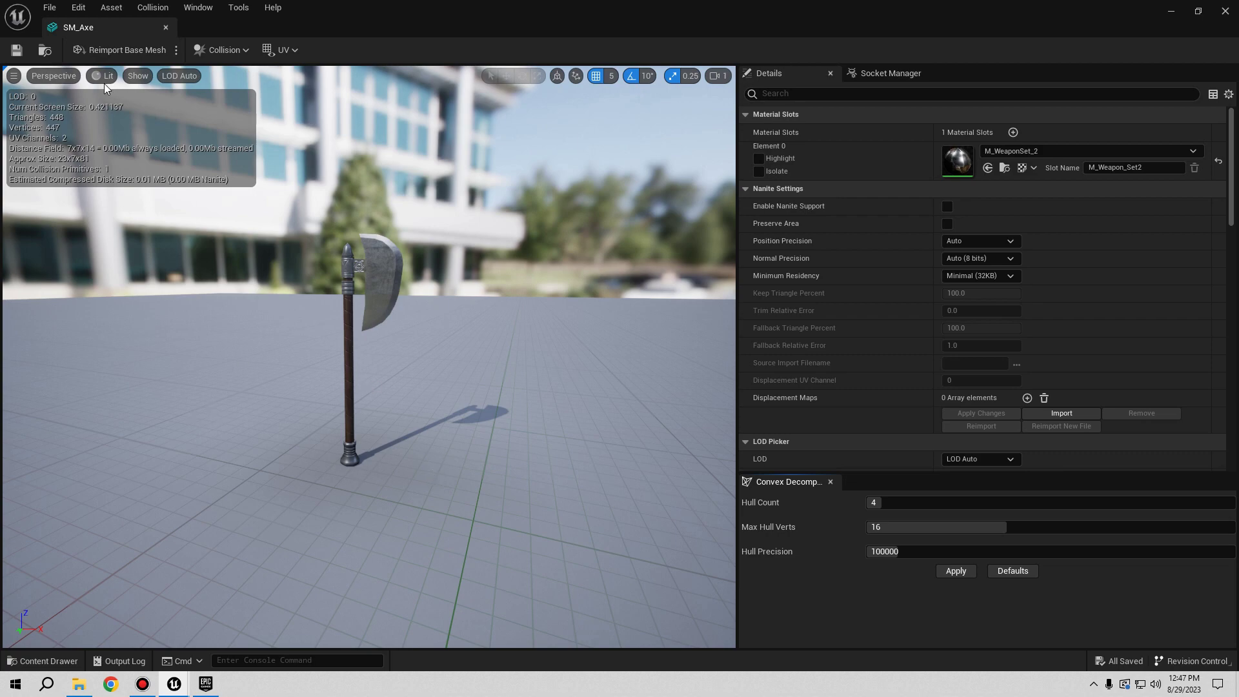
Close the SM_Axe editor and open the SM_Shield mesh for viewing.
{"action": "left_click", "coordinate": [165, 27]}
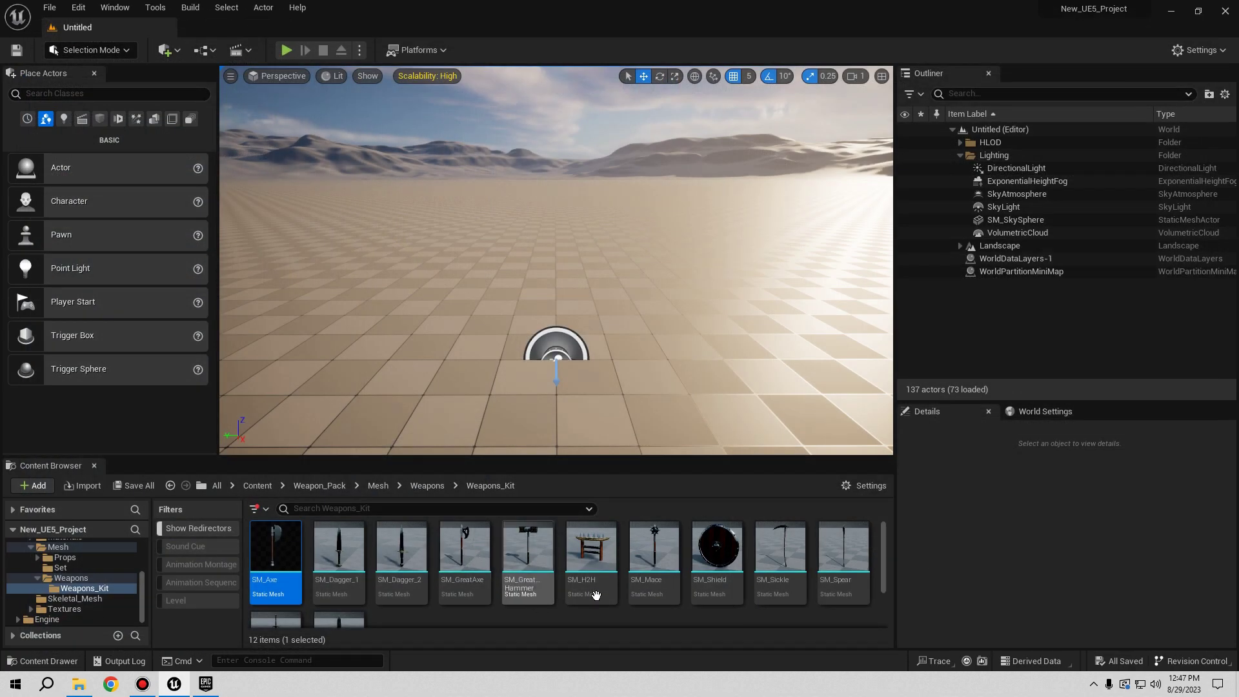
{"action": "double_click", "coordinate": [717, 552]}
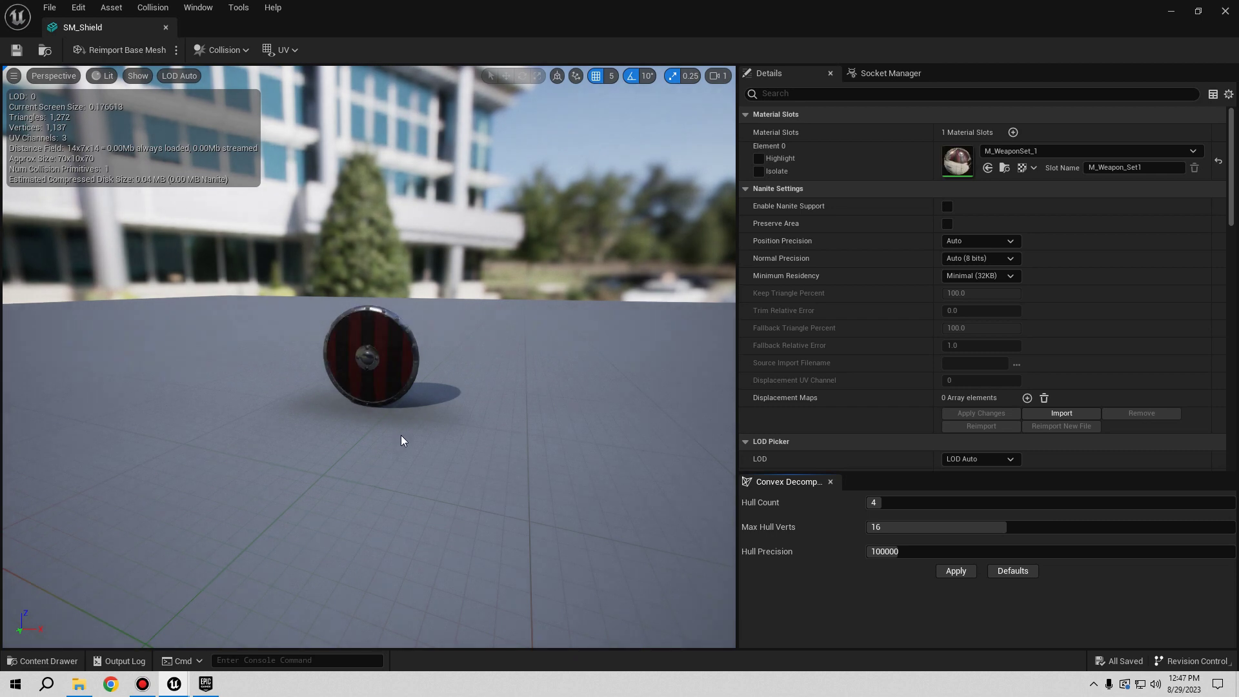
{"action": "scroll", "coordinate": [401, 435], "scroll_direction": "up", "scroll_amount": 5}
{"action": "scroll", "coordinate": [417, 440], "scroll_direction": "down", "scroll_amount": 5}
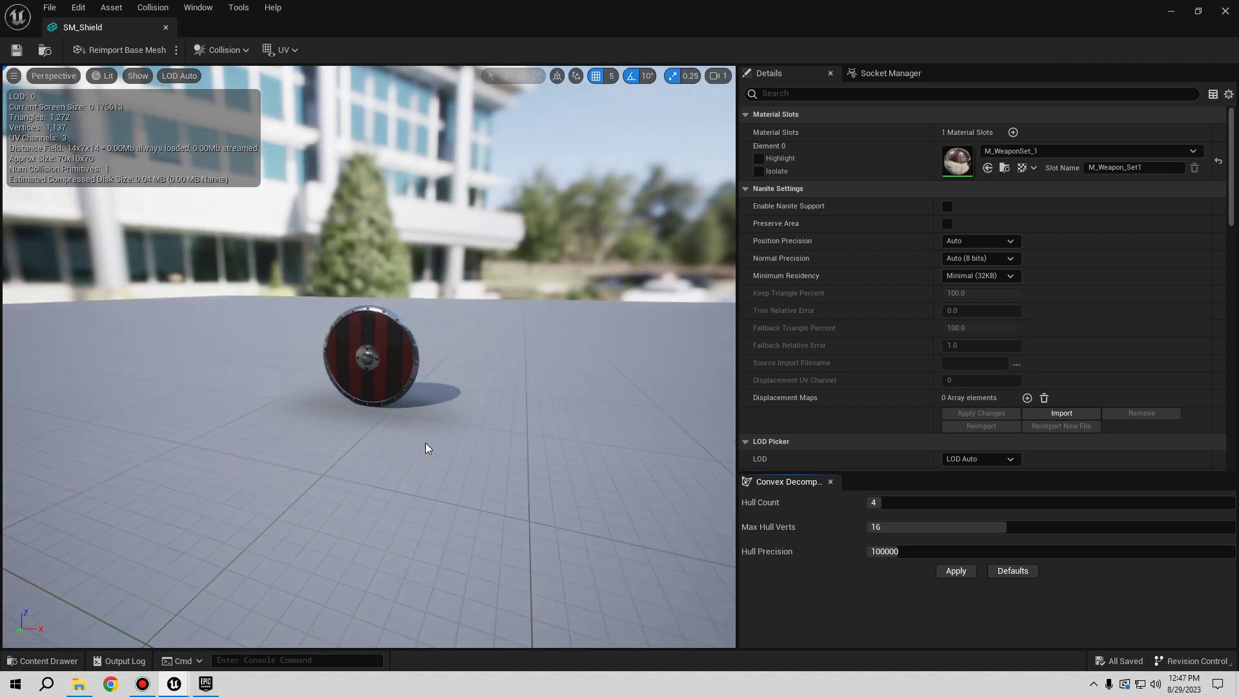
{"action": "scroll", "coordinate": [424, 449], "scroll_direction": "up", "scroll_amount": 5}
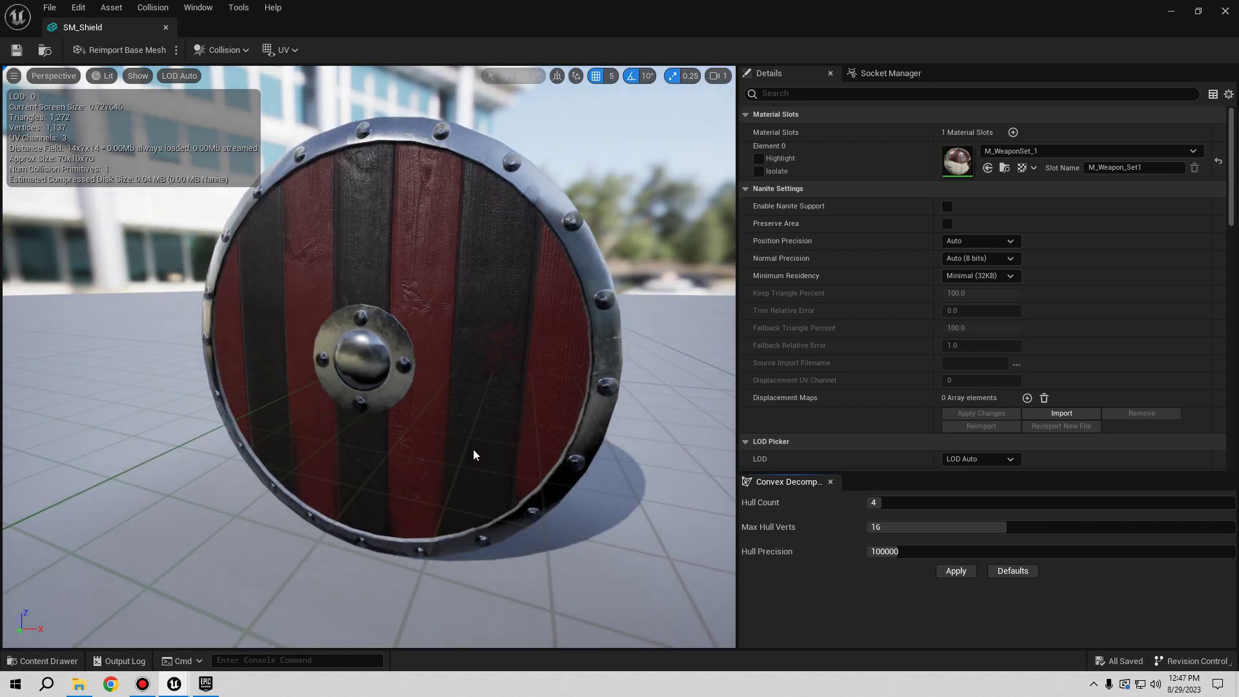